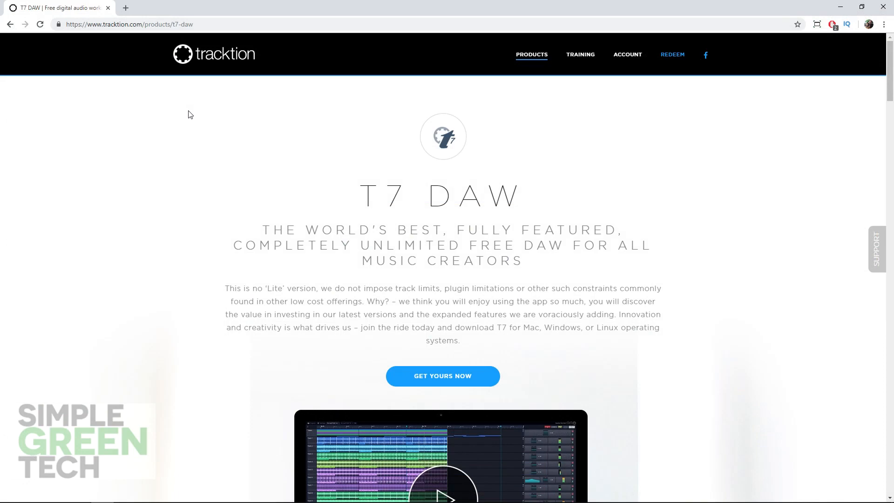
scroll(190, 115, down, 6)
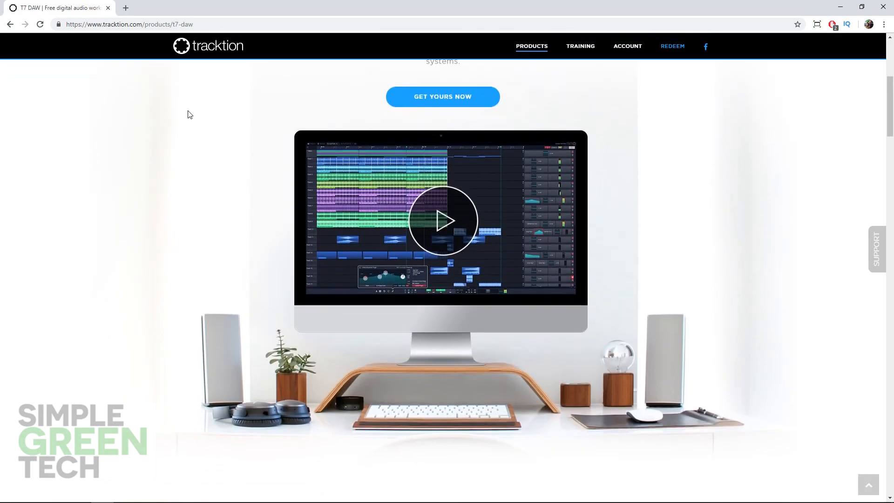
scroll(188, 115, down, 4)
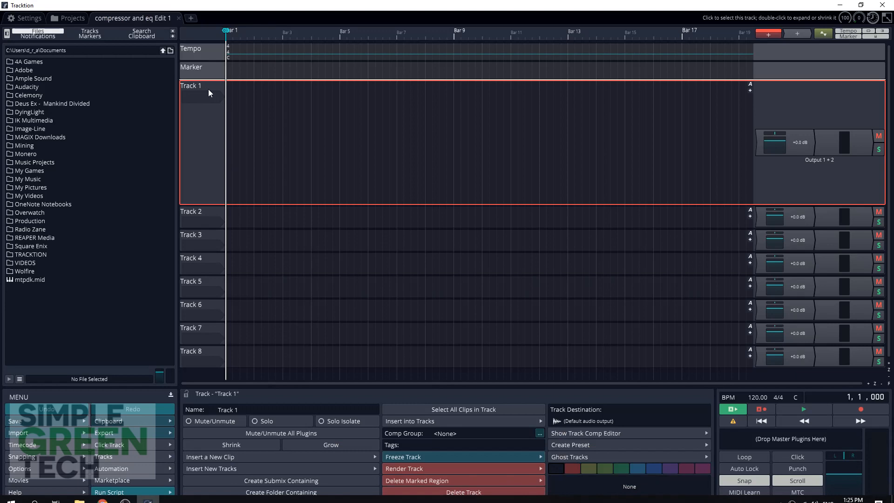
Set the audio device type to ASIO and choose the Focusrite USB 2.0 Audio Driver as the device.
click(16, 17)
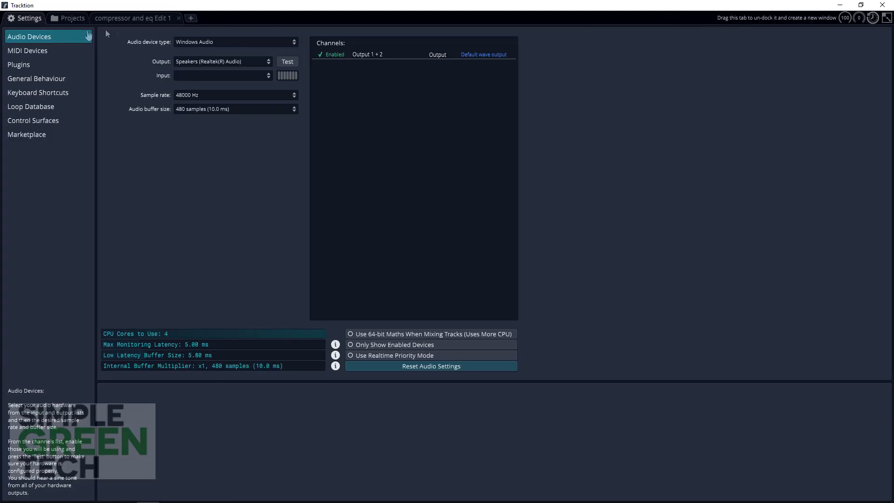
click(201, 41)
click(195, 82)
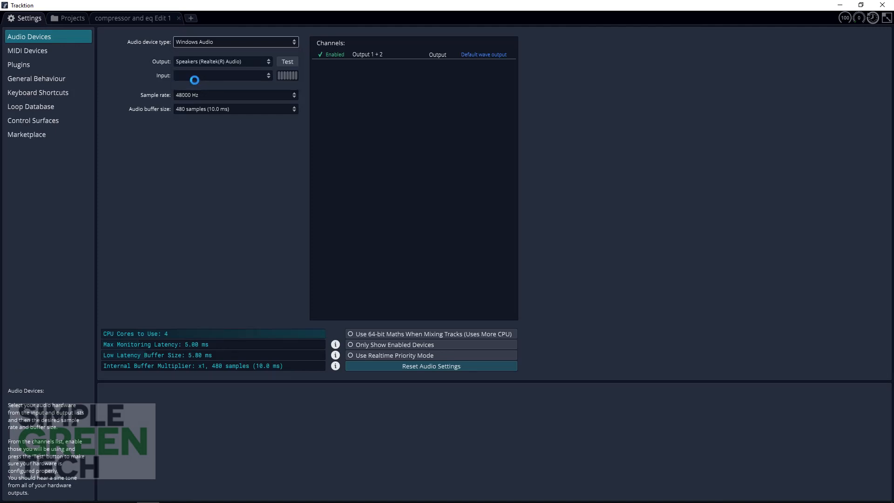
click(194, 64)
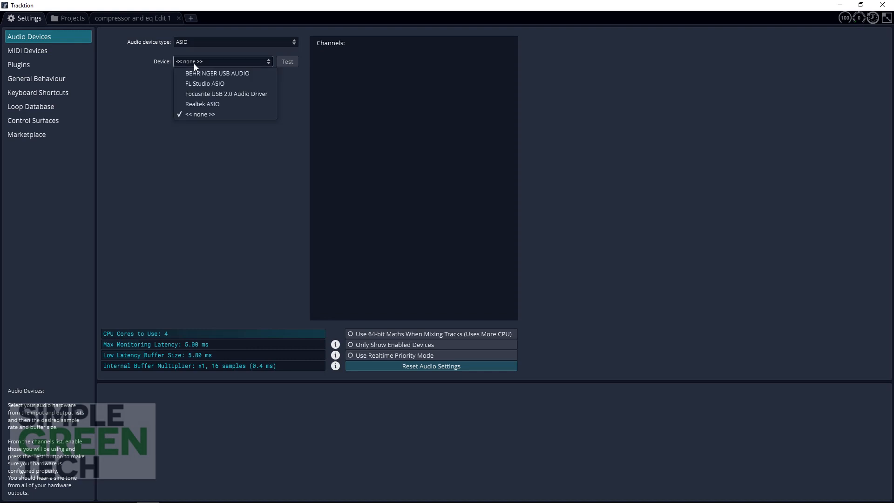
click(193, 92)
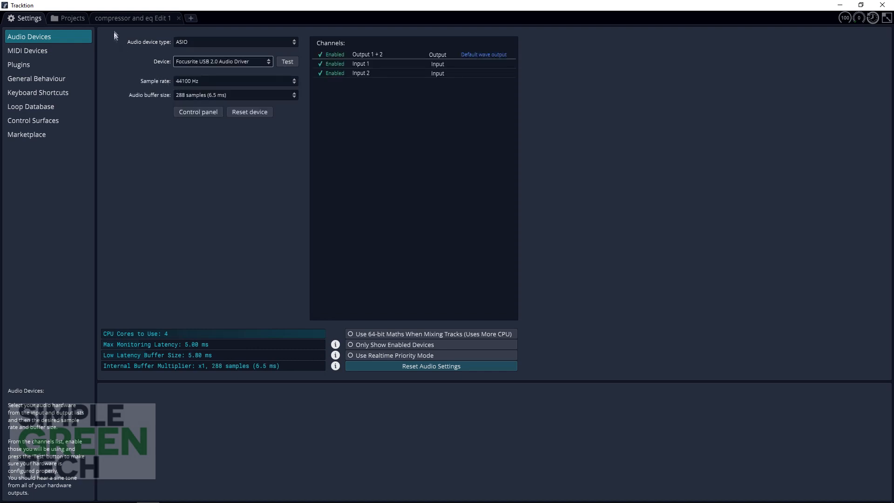
Return to the compressor and eq Edit 1 project and assign Input 1 to Track 1.
click(118, 18)
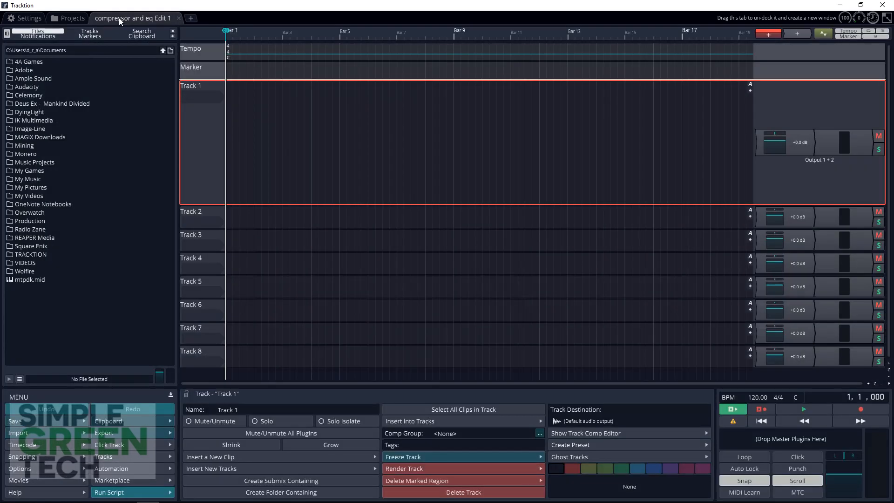
click(202, 98)
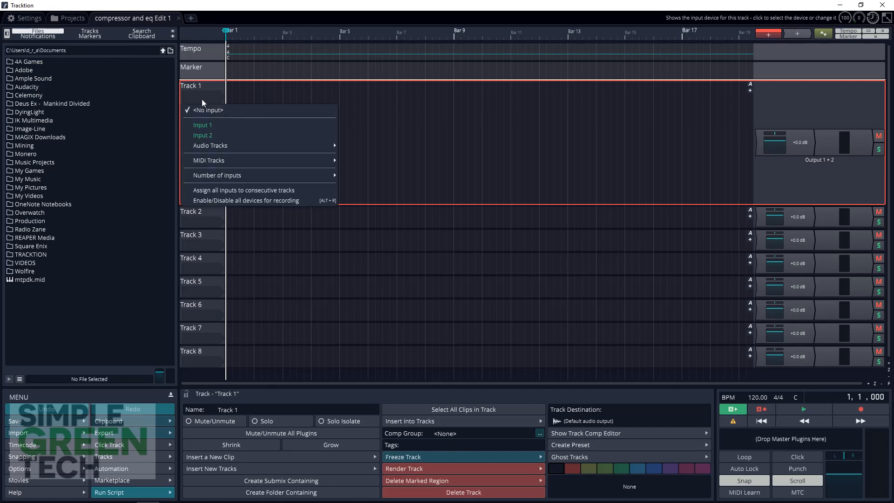
click(205, 126)
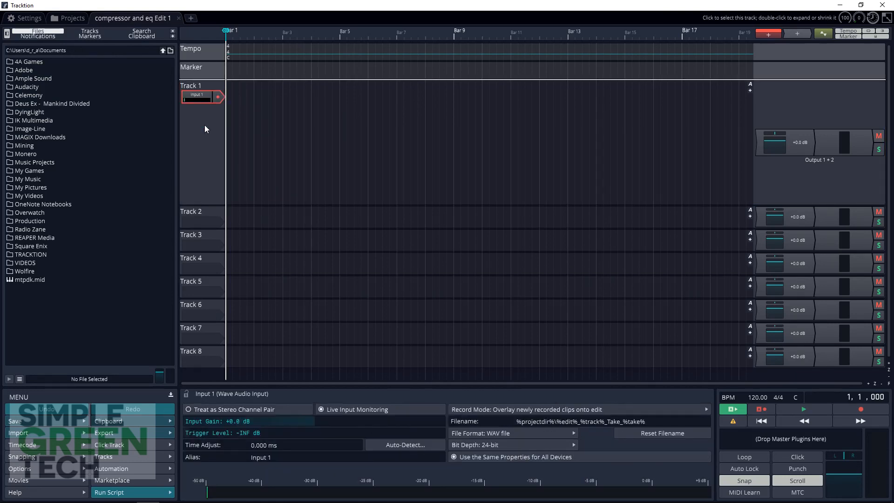
click(199, 99)
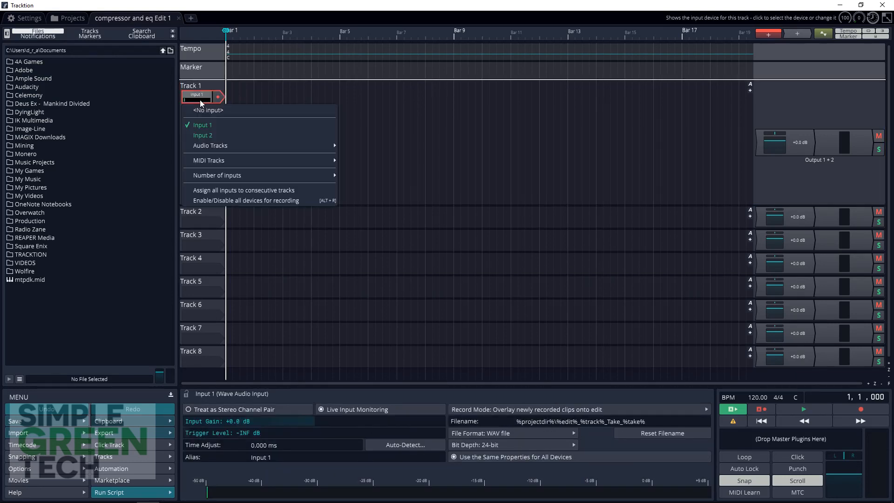
click(196, 127)
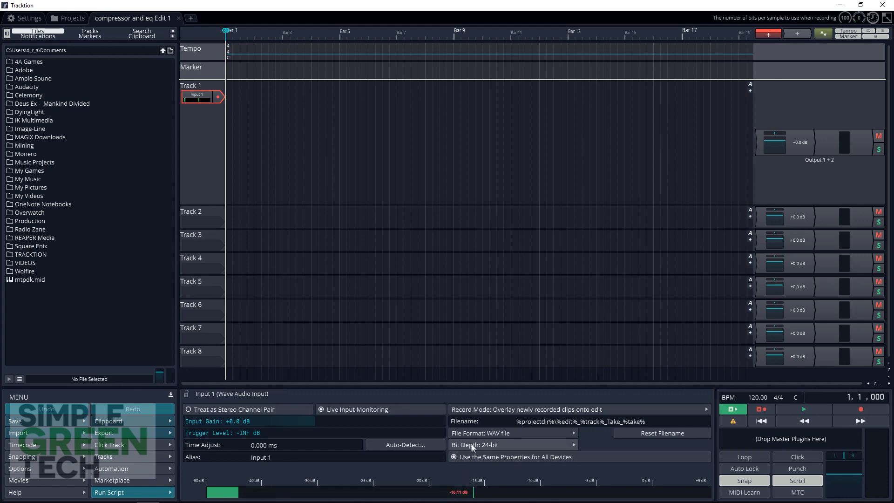
Arm Track 1 and record a voice clip about nine bars long from the start of the timeline.
click(217, 97)
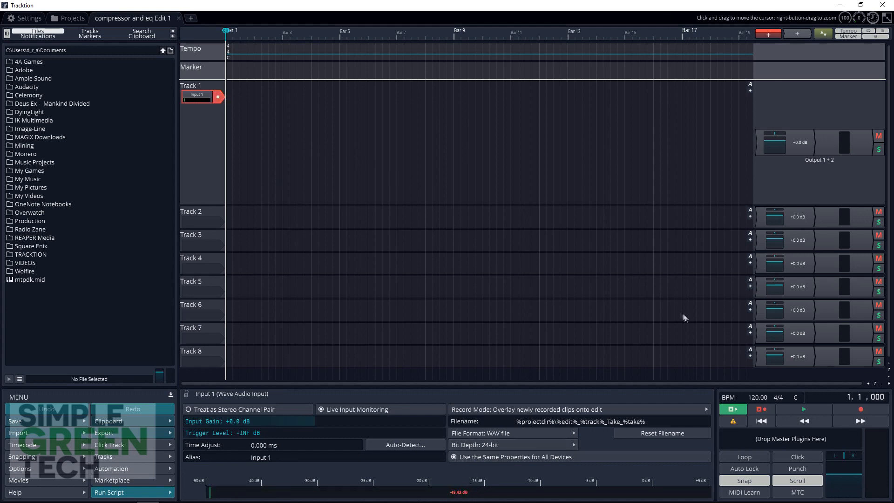
click(860, 410)
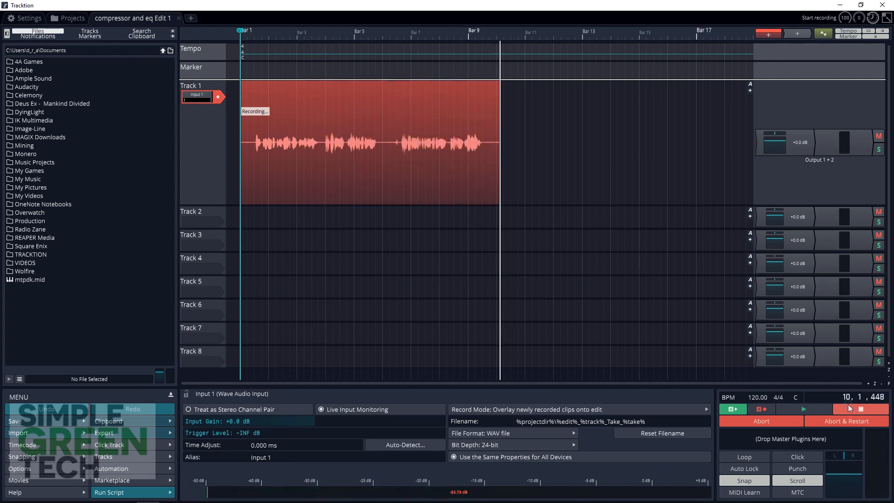
click(859, 409)
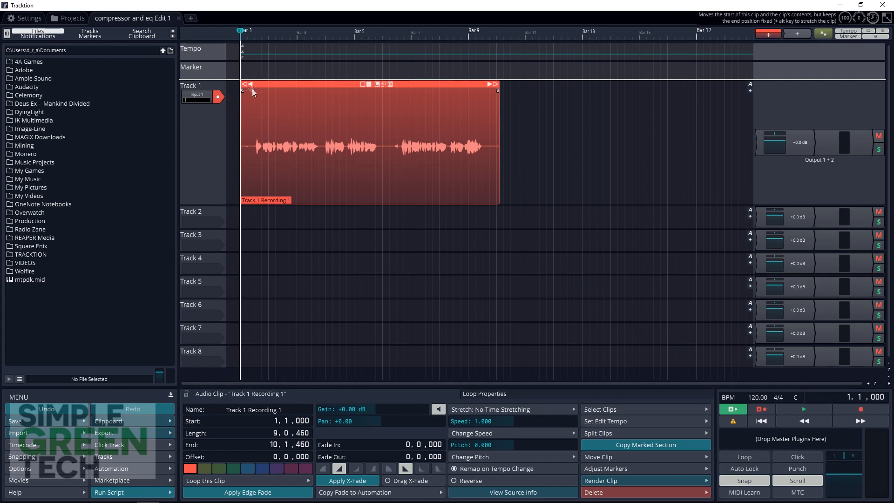
Split the recorded clip at about 1, 2, 819, just before the first phrase, and delete the silent piece in front.
click(253, 108)
right_click(253, 108)
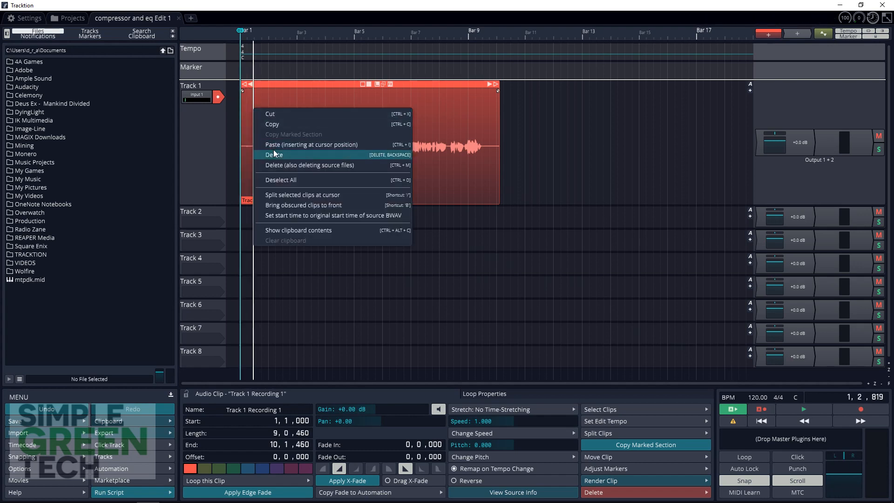
click(301, 196)
click(247, 149)
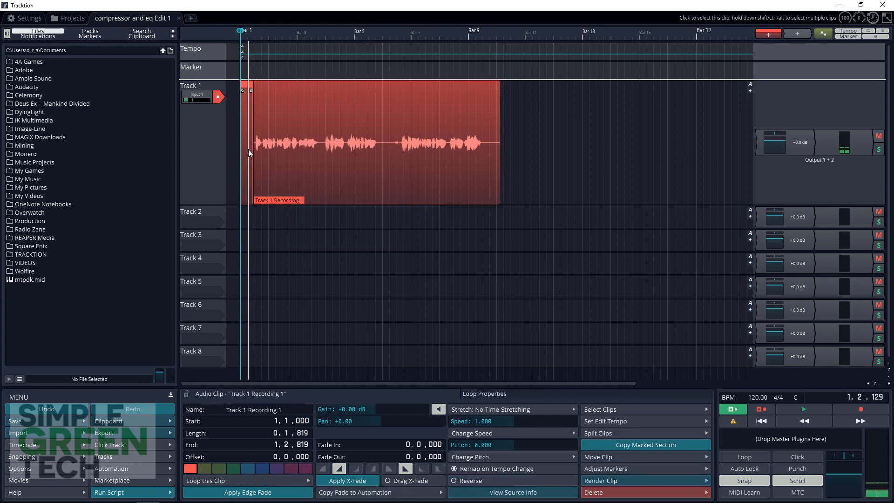
key(Delete)
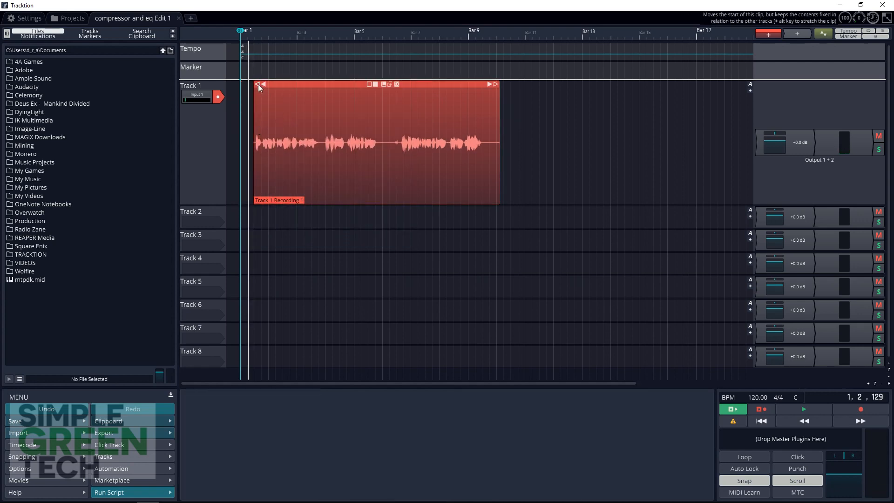
Split the clip at about 3, 4, 373 and trim the middle phrase off the second part, closing the gap at 3, 4, 000.
click(322, 122)
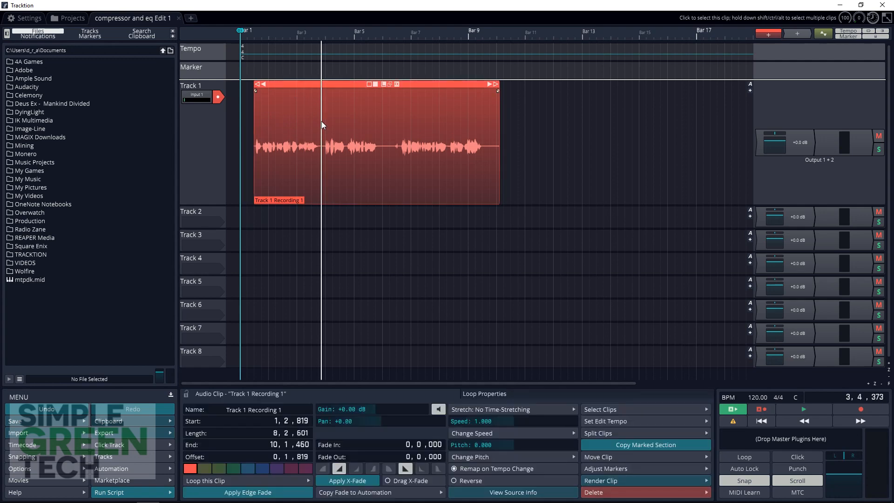
right_click(322, 121)
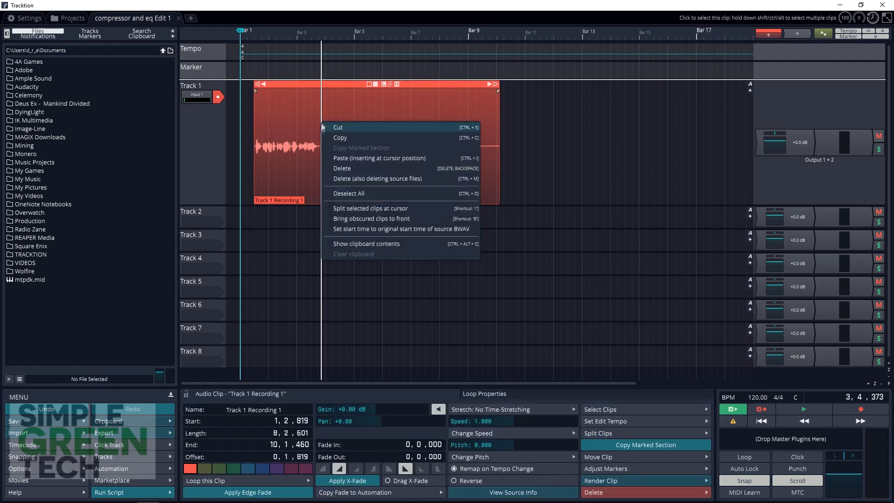
click(365, 208)
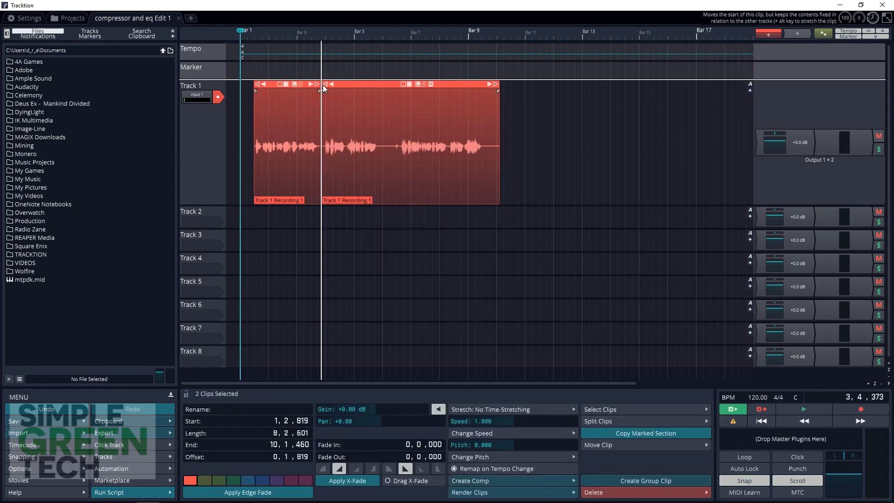
click(323, 85)
drag(322, 84, 344, 82)
Play back the edited Track 1 clips from about 1, 2, 255 to check the joined phrases.
click(250, 105)
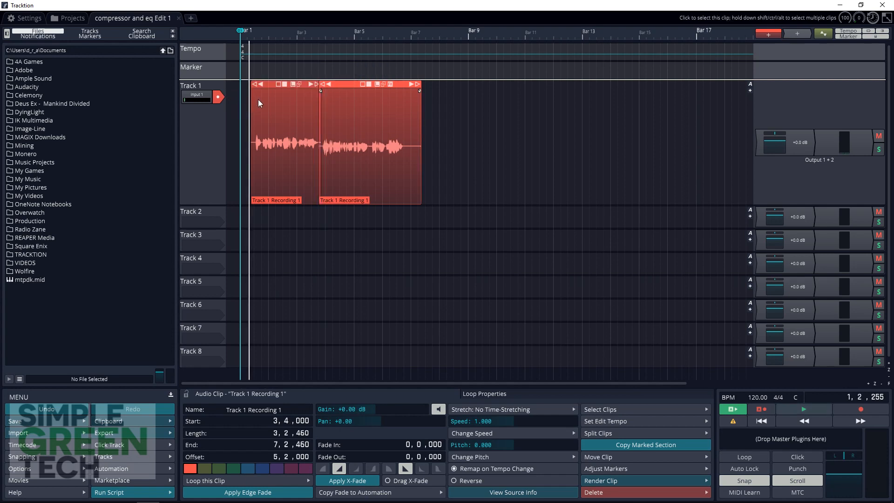
key(space)
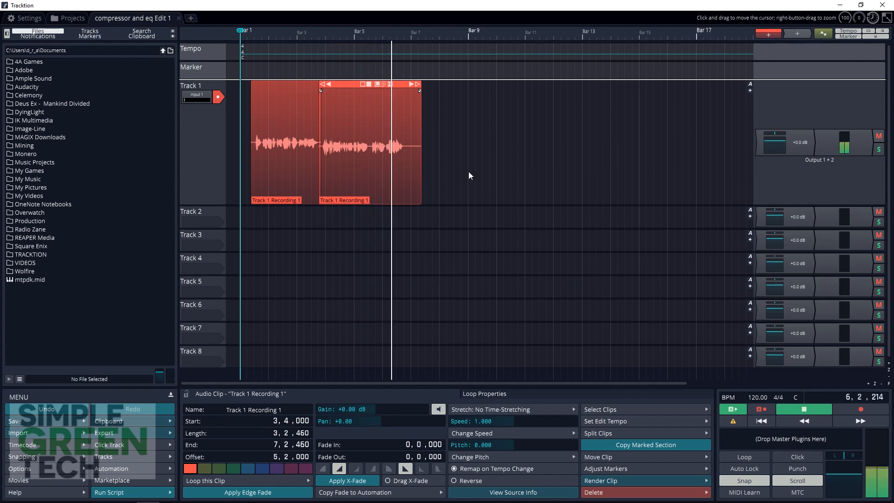
key(space)
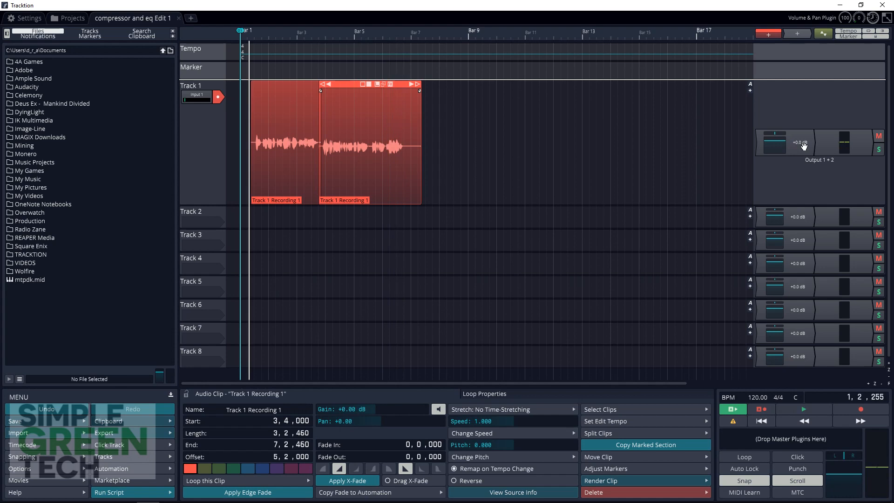
Add the MCompressor plugin from the MeldaProduction/Dynamics VST folder to Track 1.
click(803, 147)
right_click(796, 147)
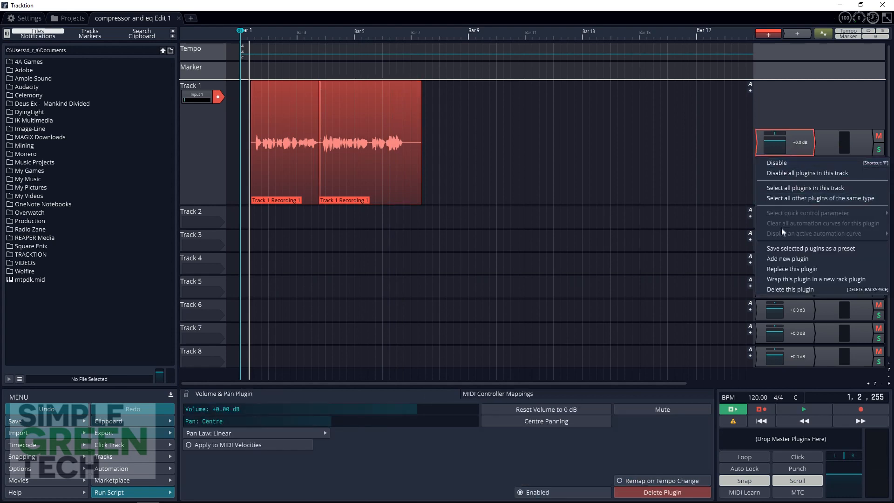
click(773, 259)
mouse_move(747, 236)
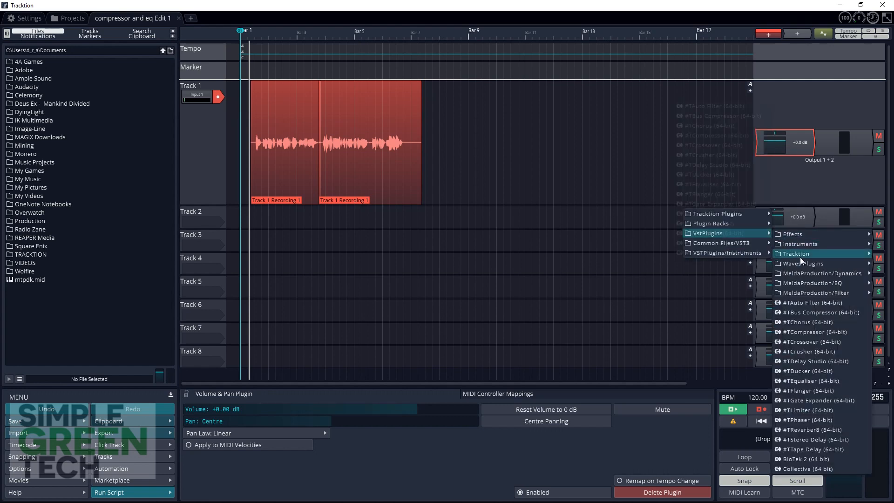
mouse_move(798, 246)
mouse_move(797, 275)
click(735, 277)
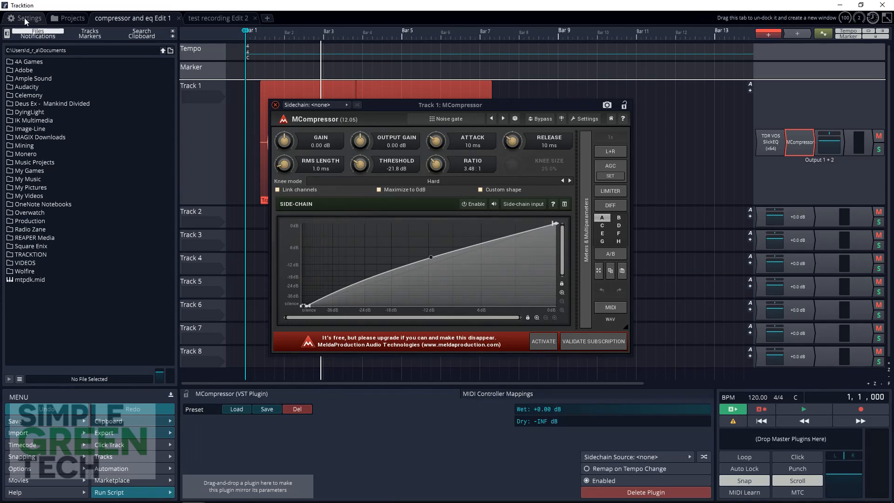
Scan for new or updated VST plug-ins in the plugin settings.
click(24, 18)
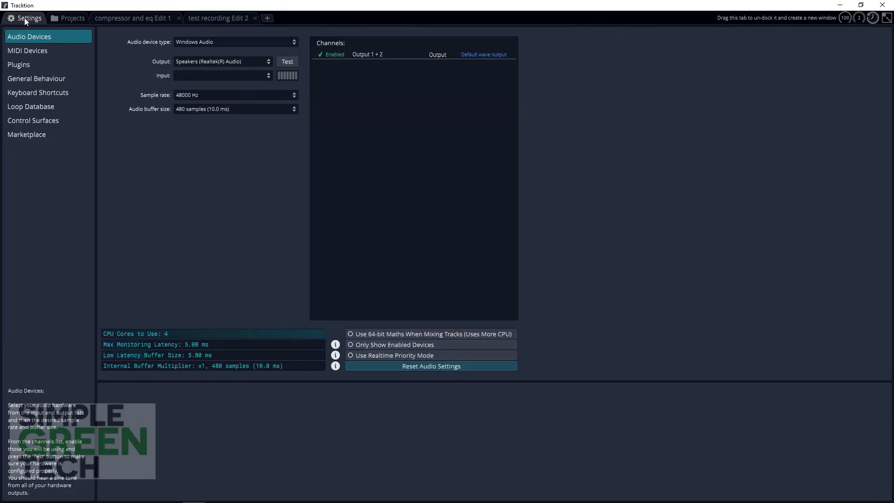
click(22, 65)
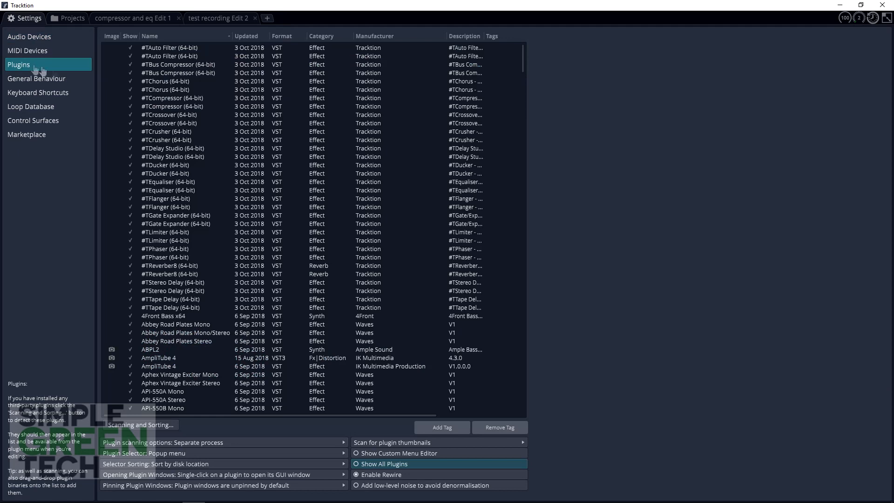
click(160, 426)
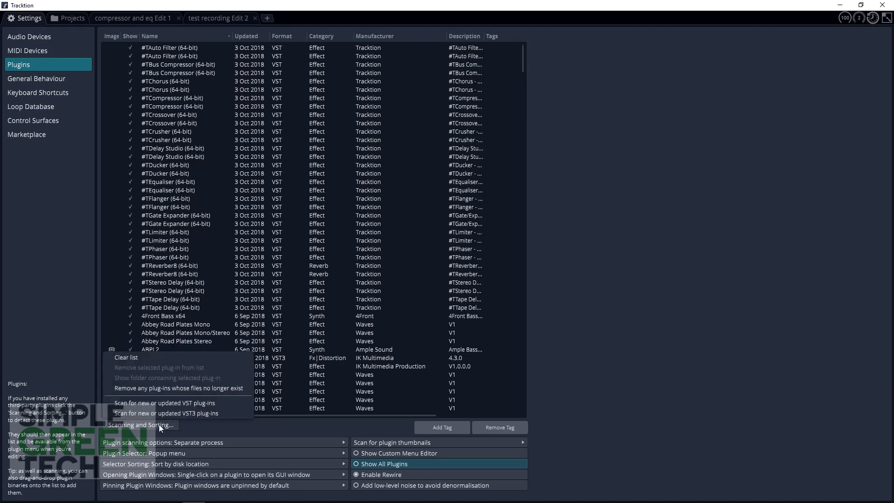
click(158, 403)
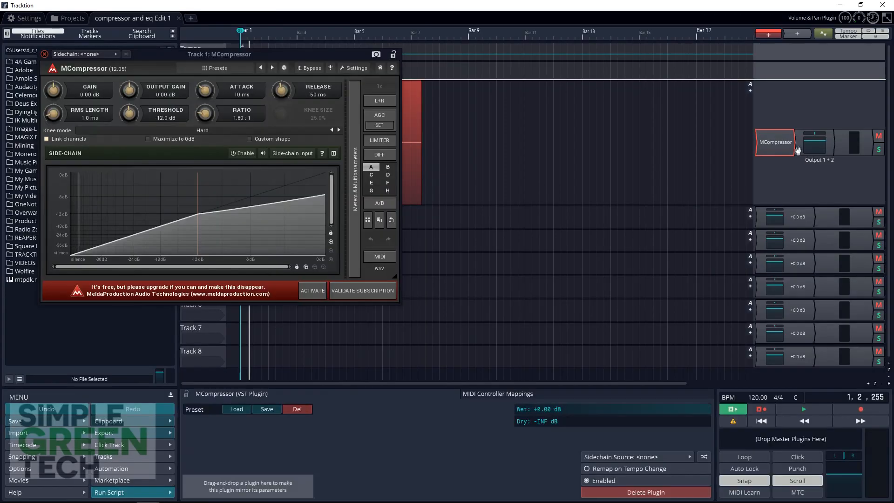
Load the Noise gate preset in MCompressor and shift the lower point of the gate curve to a slightly lower input level.
click(216, 66)
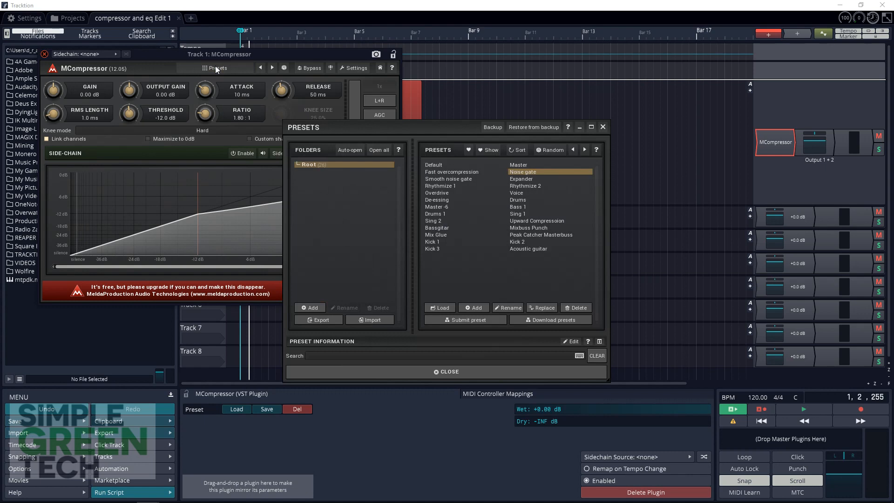
click(522, 175)
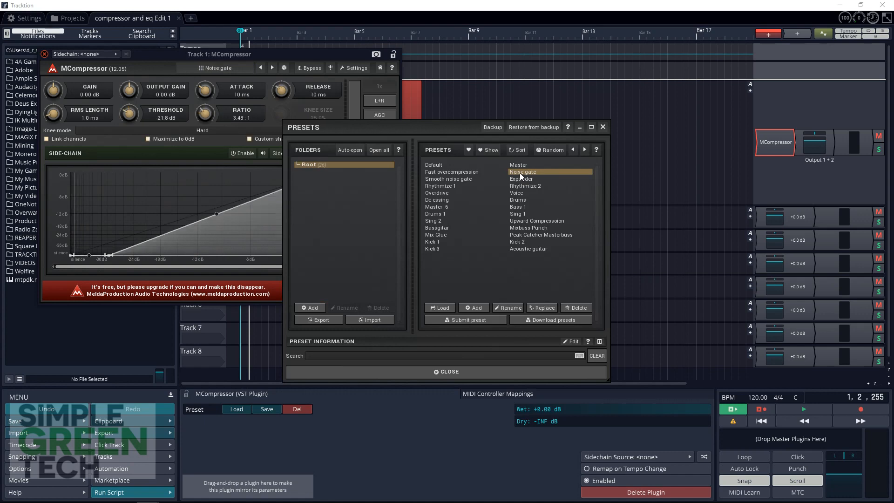
click(445, 371)
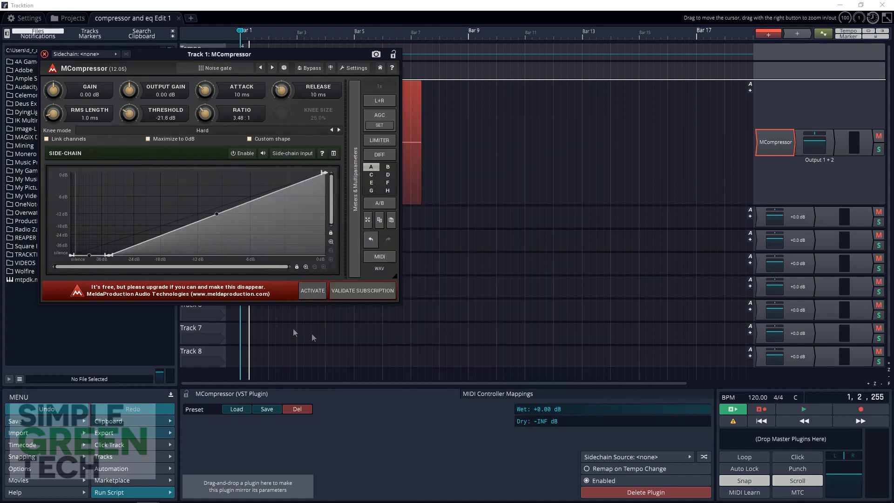
mouse_move(110, 254)
mouse_down()
mouse_move(95, 257)
mouse_move(104, 255)
mouse_up()
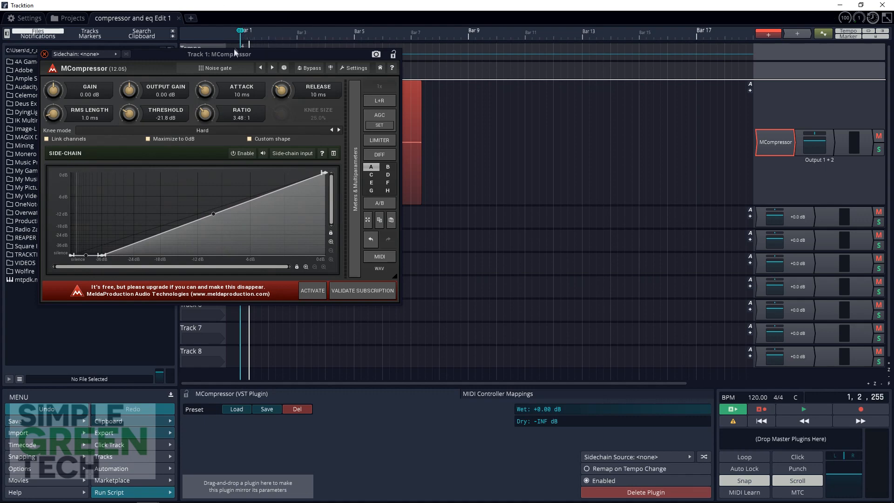
drag(230, 54, 462, 104)
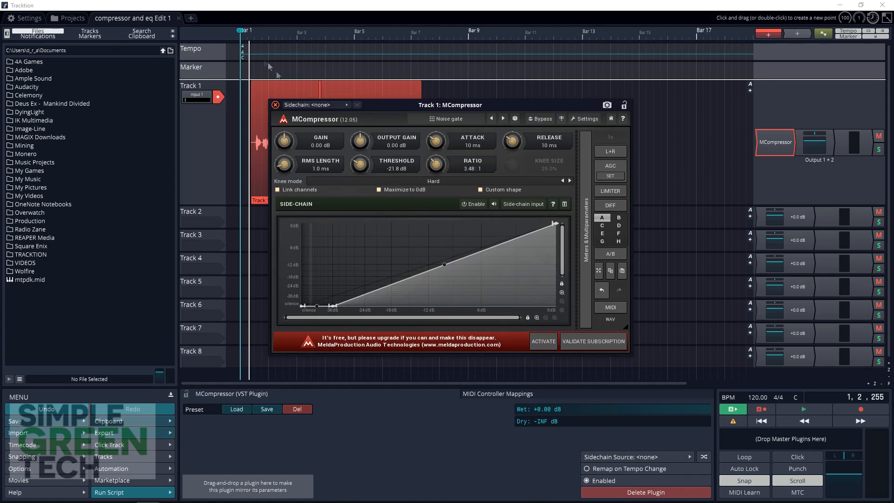
While playing Track 1, move the MCompressor gate curve's lower point to the silence end and raise its midpoint into a gentle arc.
key(space)
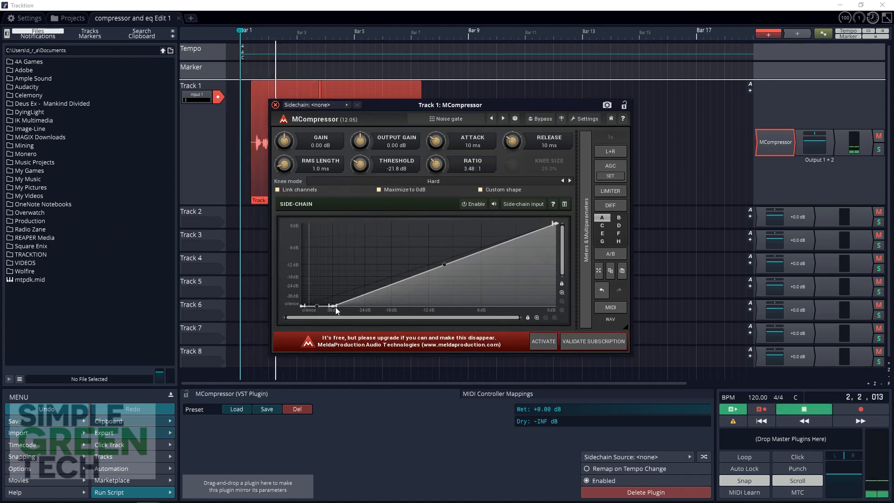
drag(333, 306, 308, 312)
drag(431, 267, 423, 250)
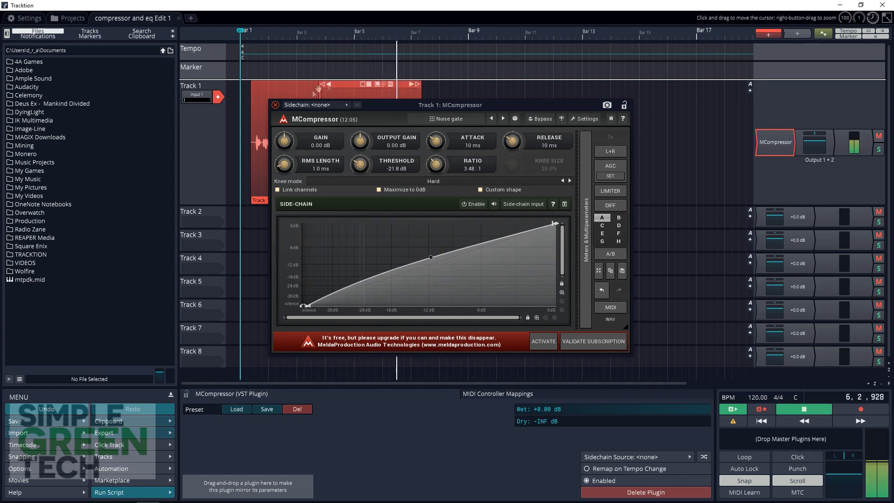
key(space)
click(275, 105)
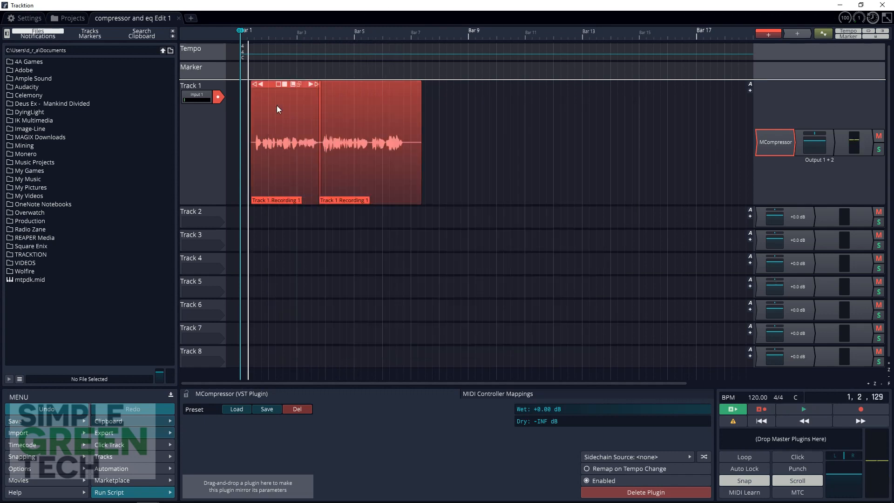
Add the TDR VOS SlickEQ (x64) plugin from the VstPlugins/Effects folder to Track 1, ahead of MCompressor.
right_click(774, 144)
click(709, 152)
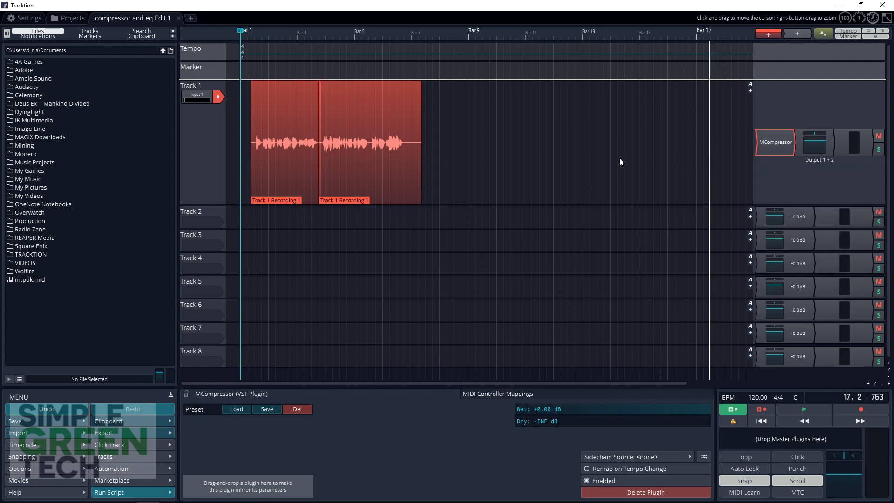
right_click(781, 146)
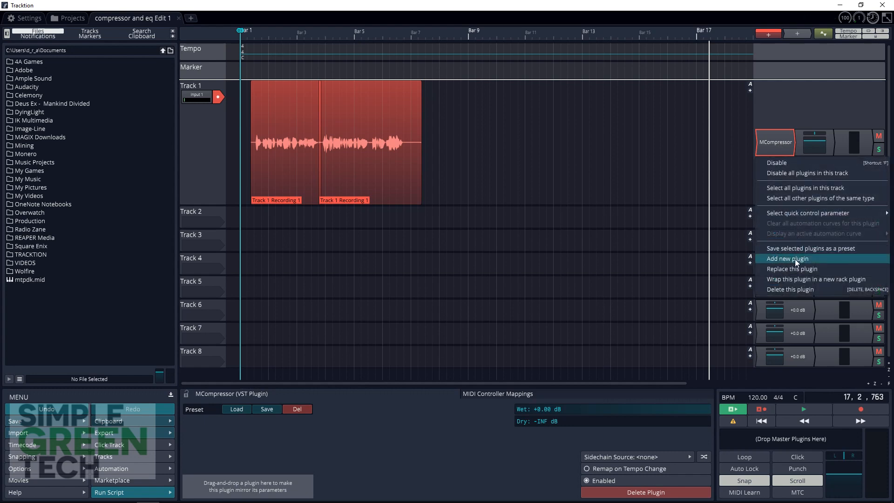
click(795, 258)
mouse_move(787, 237)
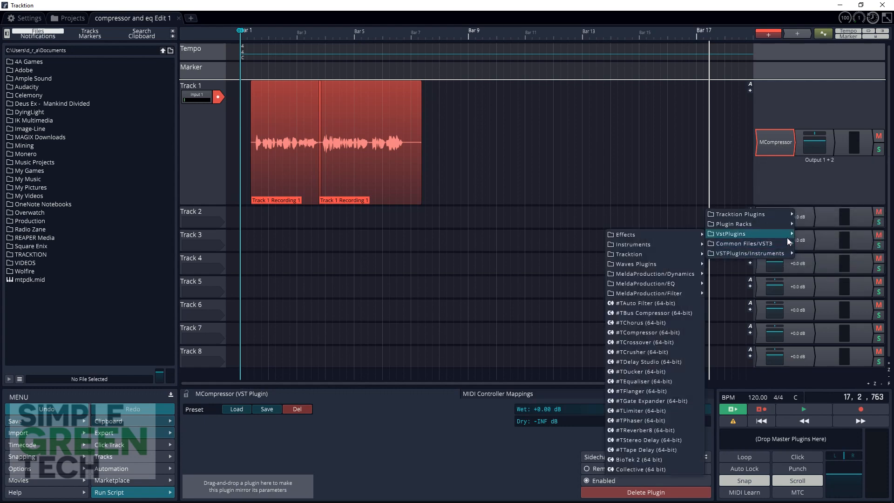
mouse_move(657, 232)
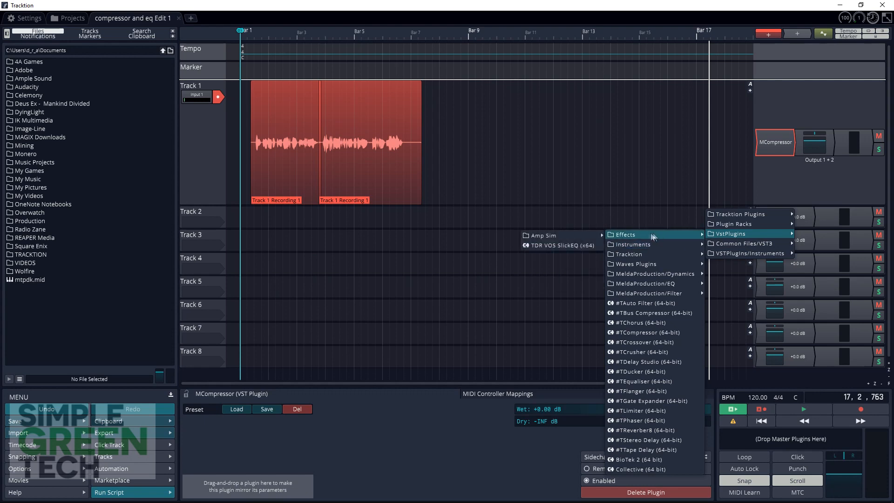
click(566, 247)
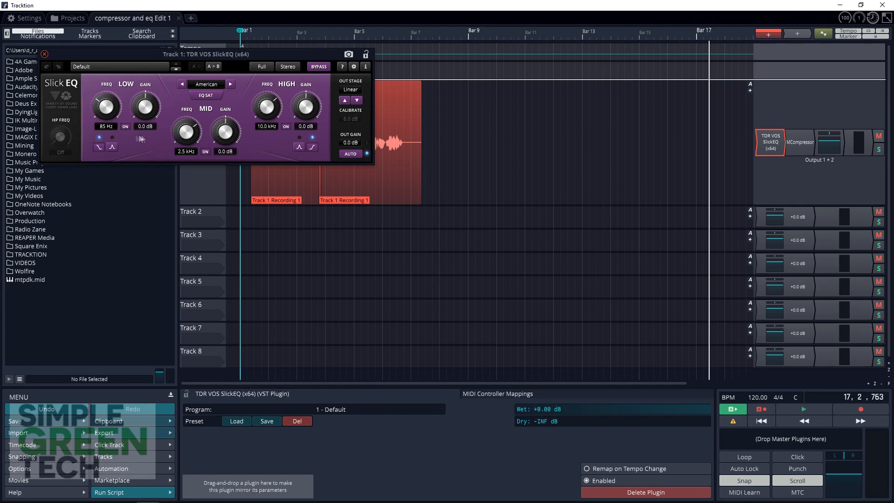
In SlickEQ, turn off the Low and Mid bands and set the High band to 500 Hz with 6.3 dB gain.
click(124, 127)
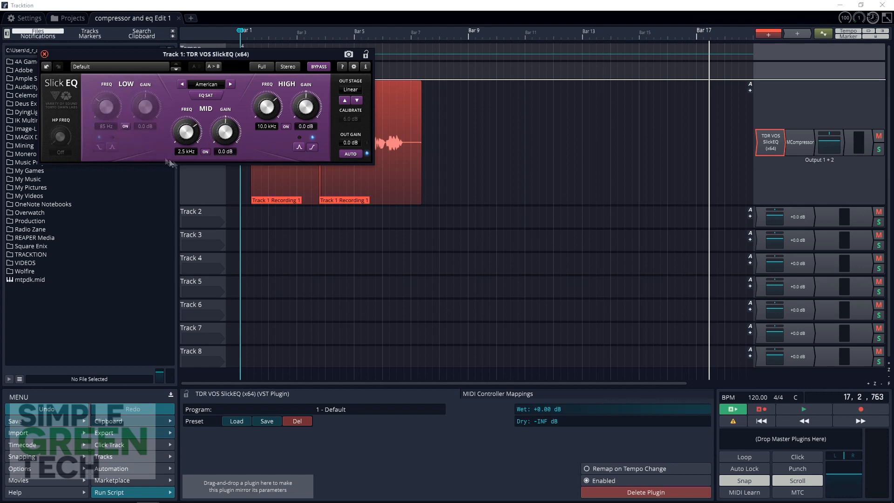
click(205, 153)
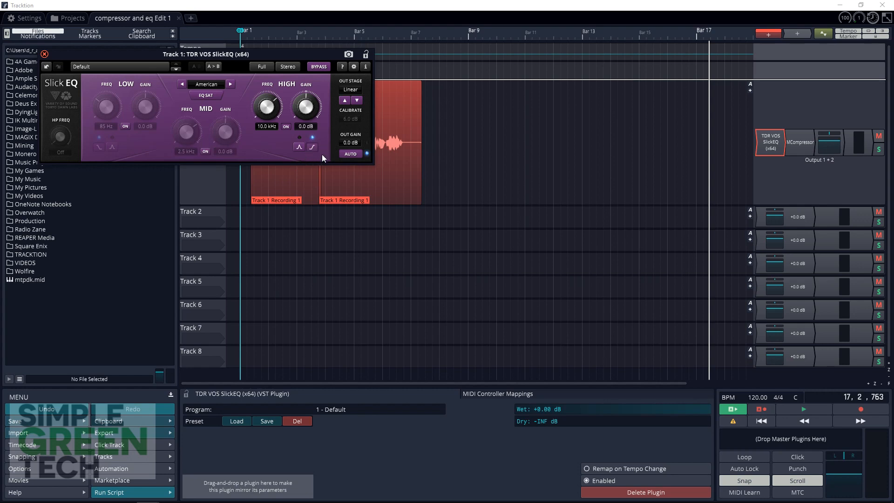
drag(265, 111, 265, 121)
drag(264, 121, 265, 128)
click(45, 54)
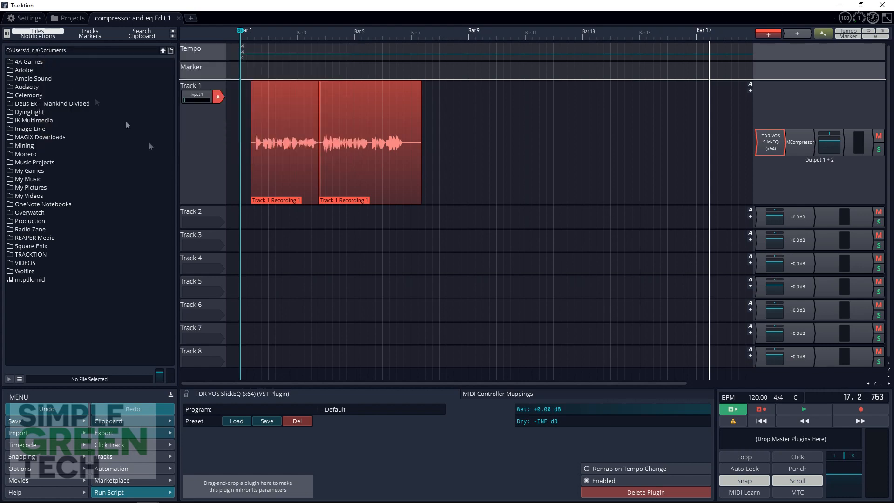
Play back Track 1 from near the clip start and toggle SlickEQ's bypass to compare the voice with and without EQ.
click(252, 224)
key(space)
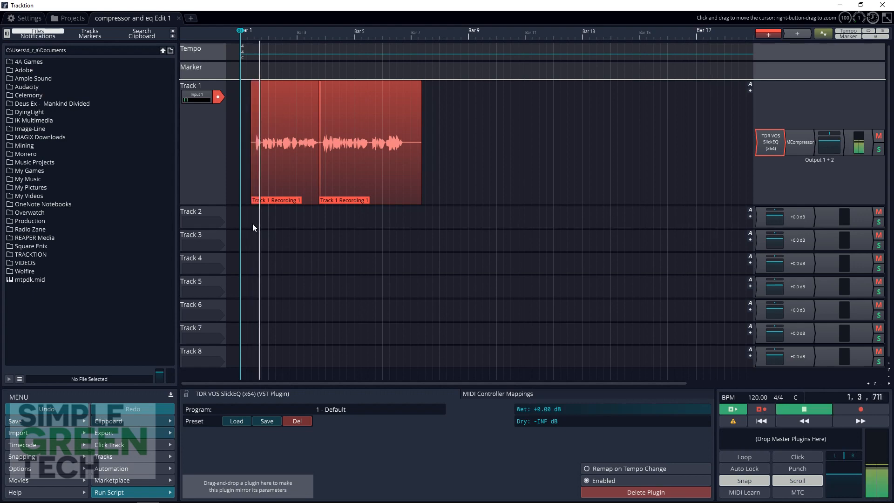
double_click(770, 144)
click(315, 65)
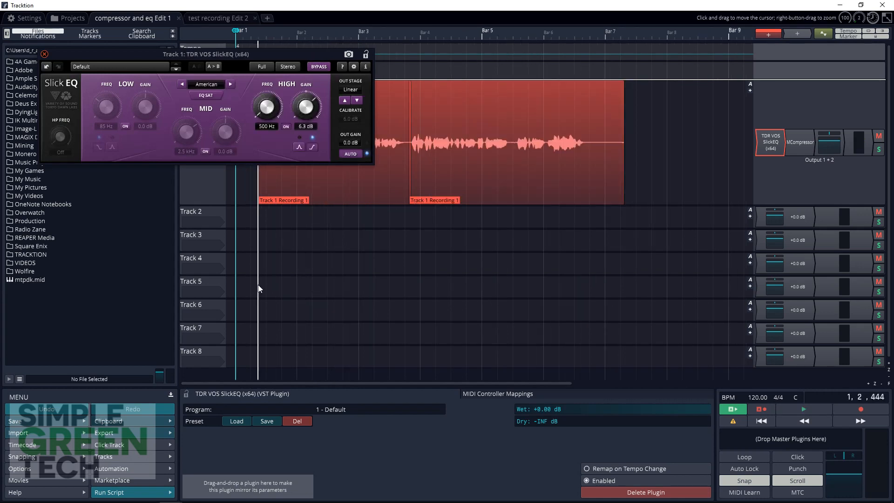
key(space)
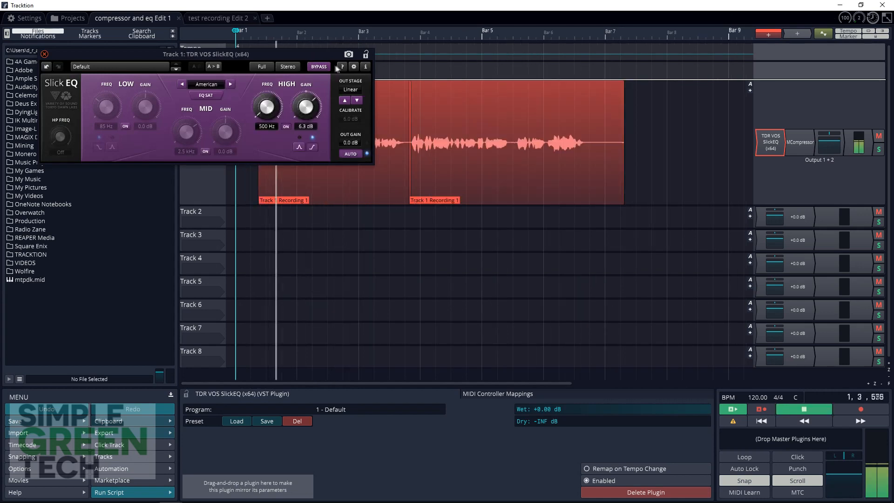
click(321, 66)
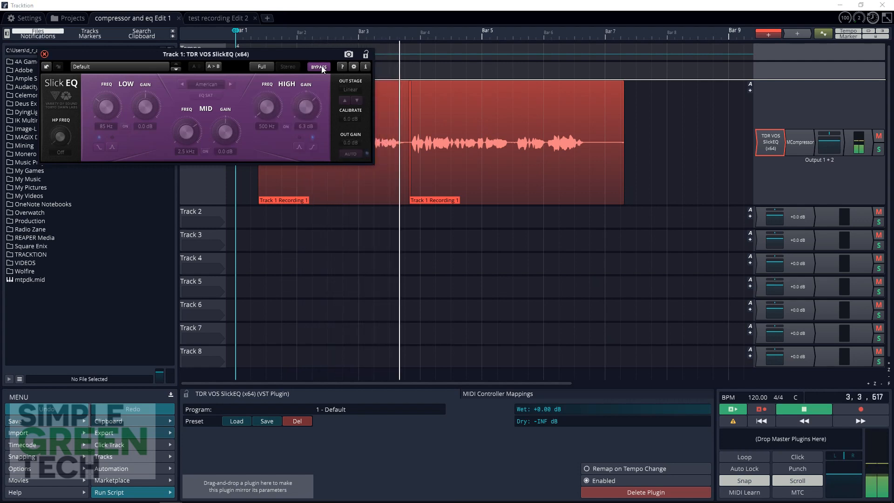
click(321, 66)
click(322, 66)
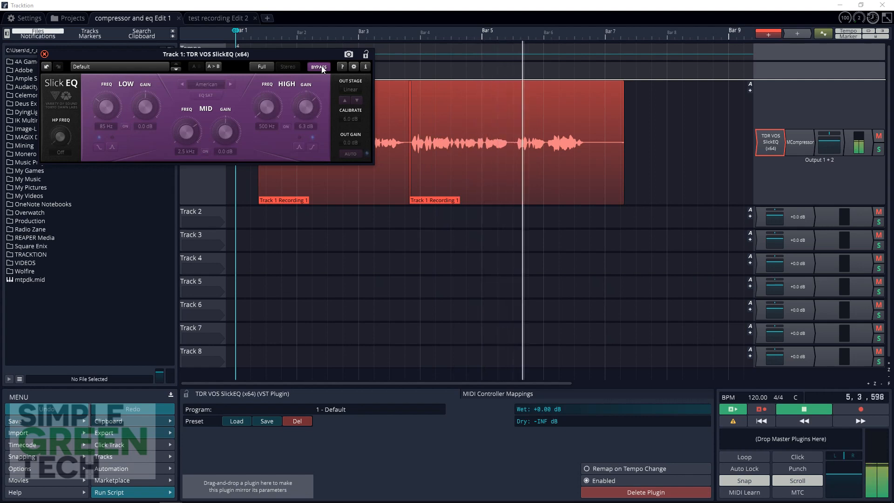
click(321, 66)
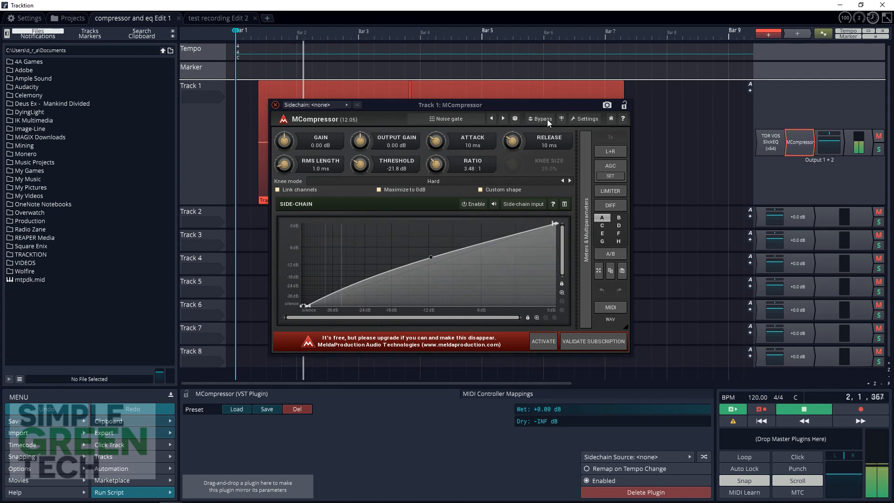
Toggle MCompressor's bypass during playback to compare the voice with and without the noise gate.
click(547, 119)
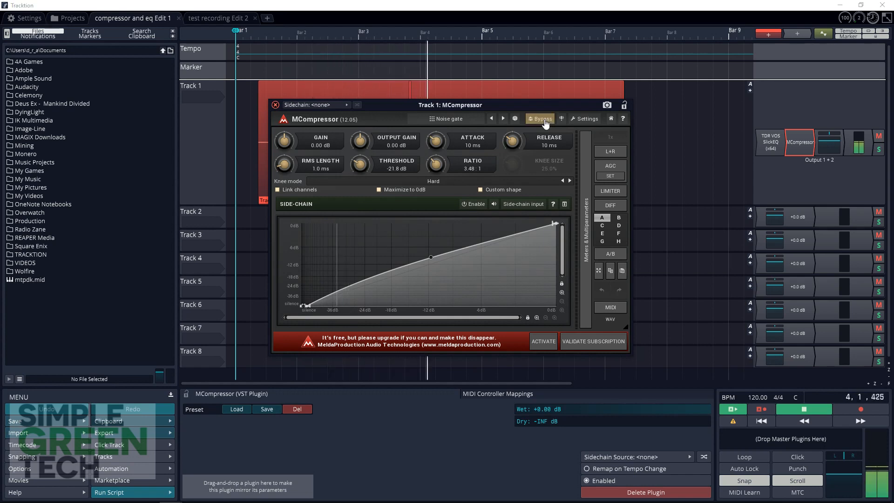
click(546, 122)
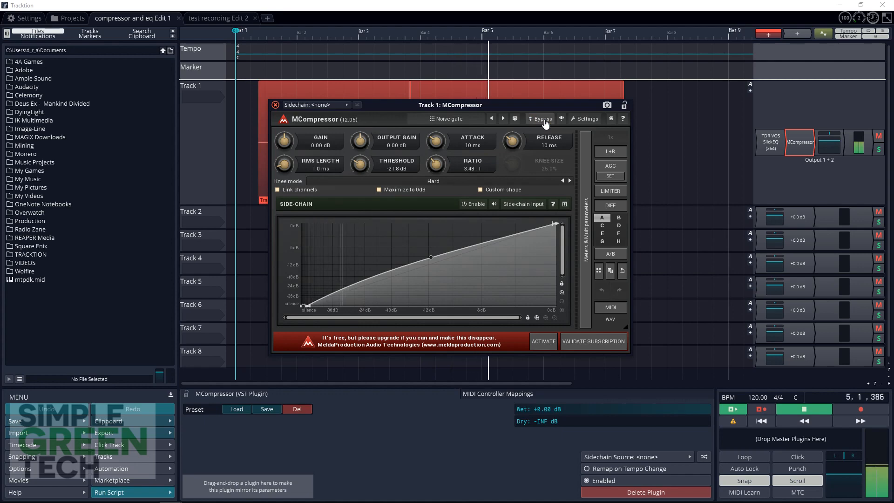
click(546, 122)
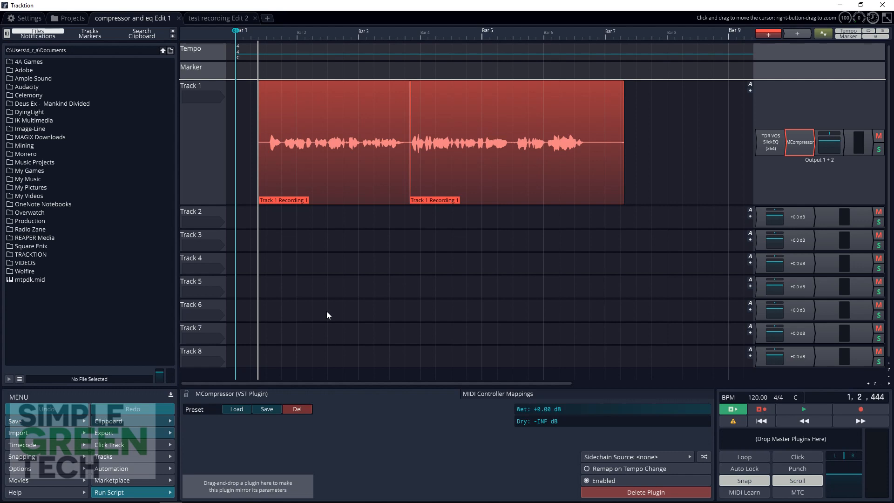
Render the edit to a WAV file with a 48000 sample rate and 24-bit sample size.
click(156, 431)
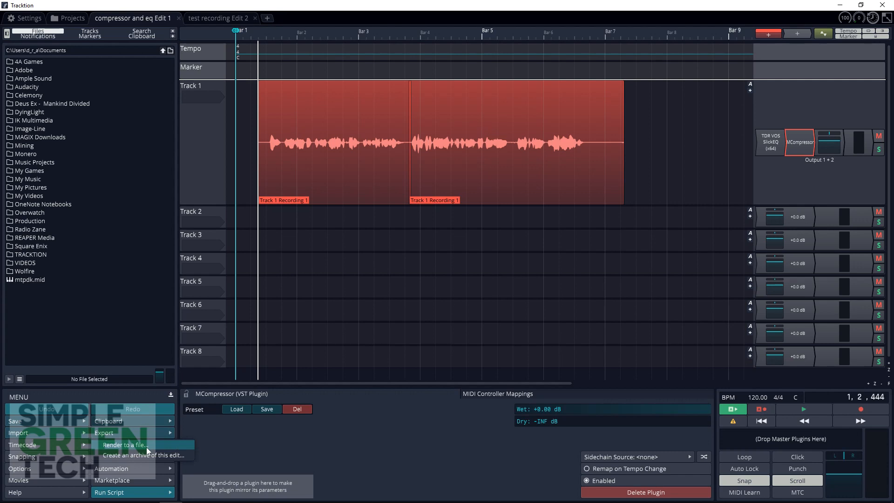
click(146, 447)
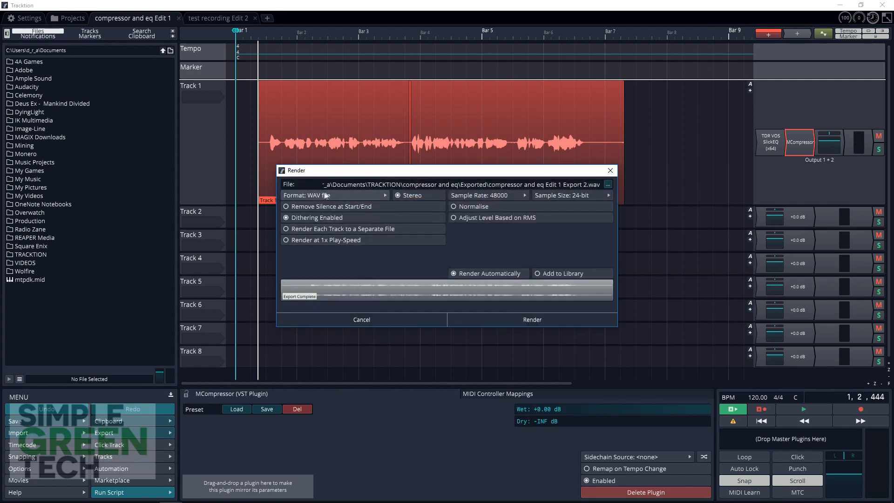
click(305, 194)
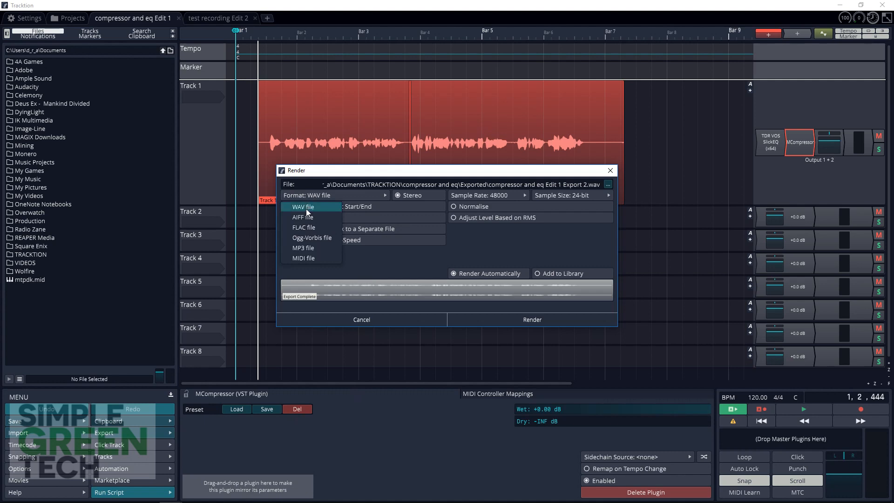
click(306, 208)
click(507, 194)
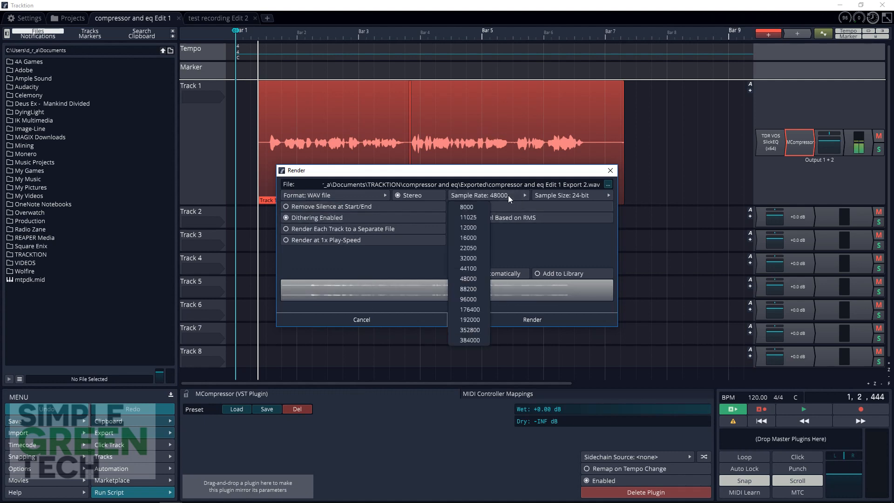
click(471, 277)
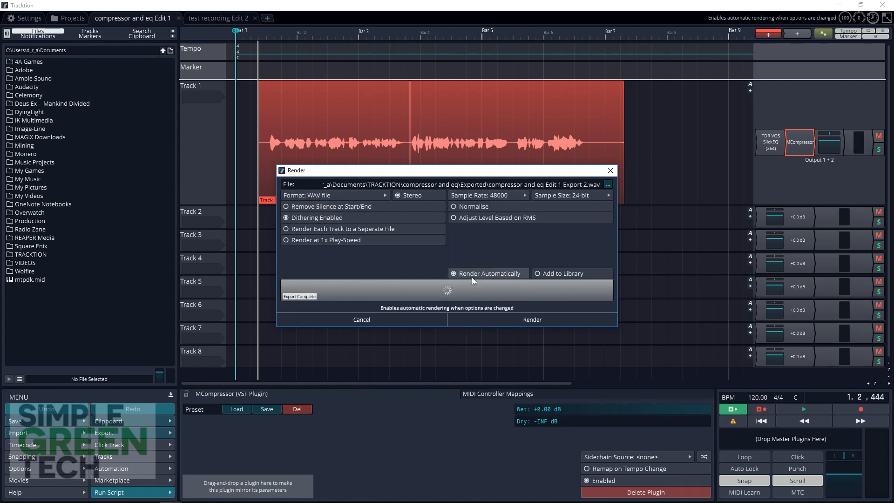
click(571, 197)
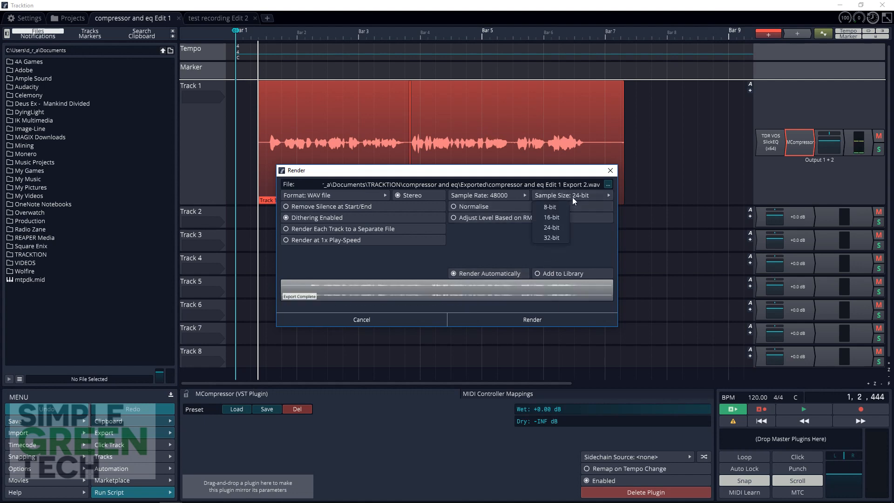
click(552, 227)
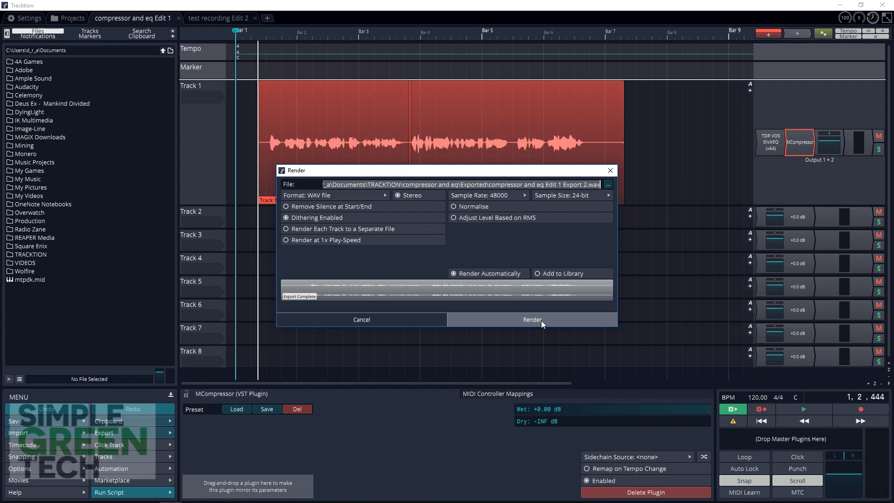
click(541, 320)
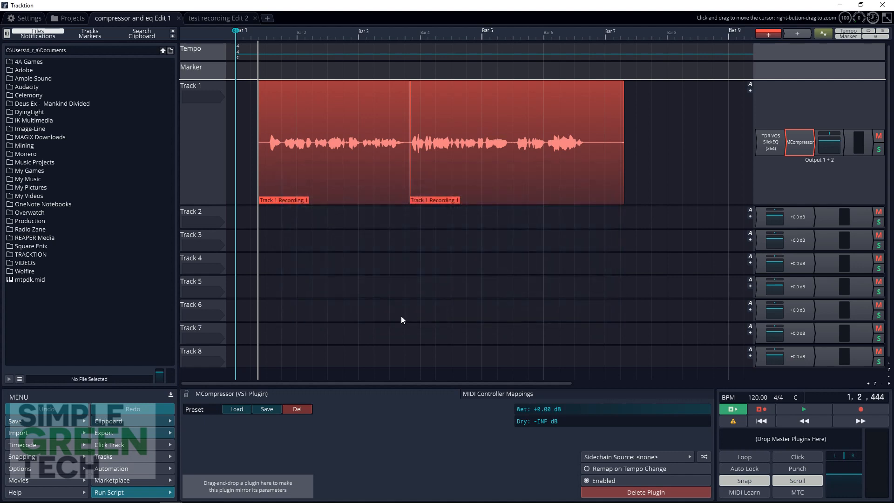